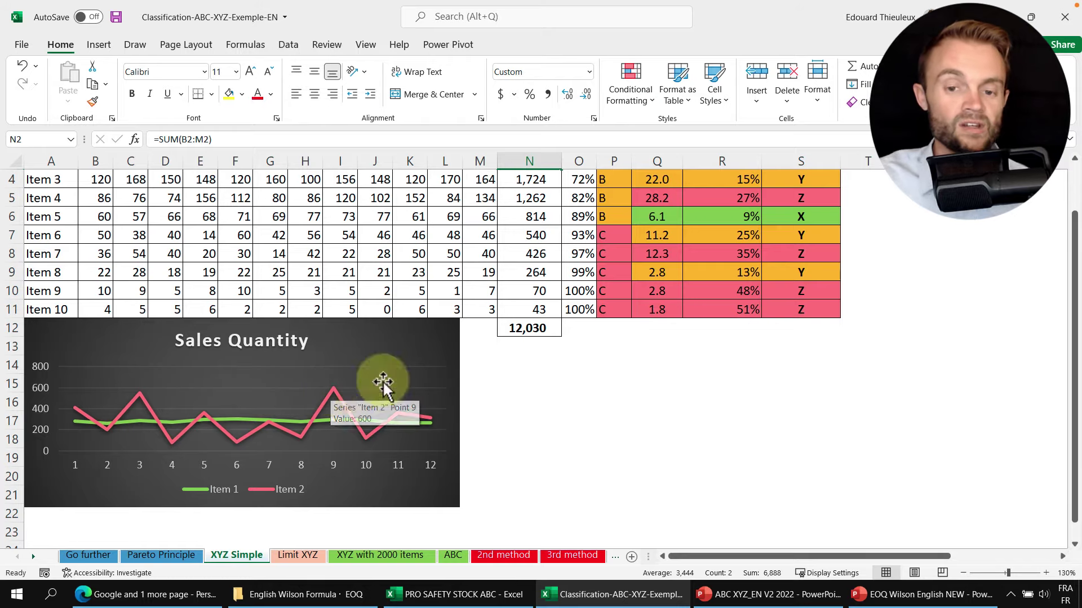
Compare the Item 1 and Item 2 lines in the Sales Quantity chart with their monthly sales in the table
scroll(512, 345, "up", 1)
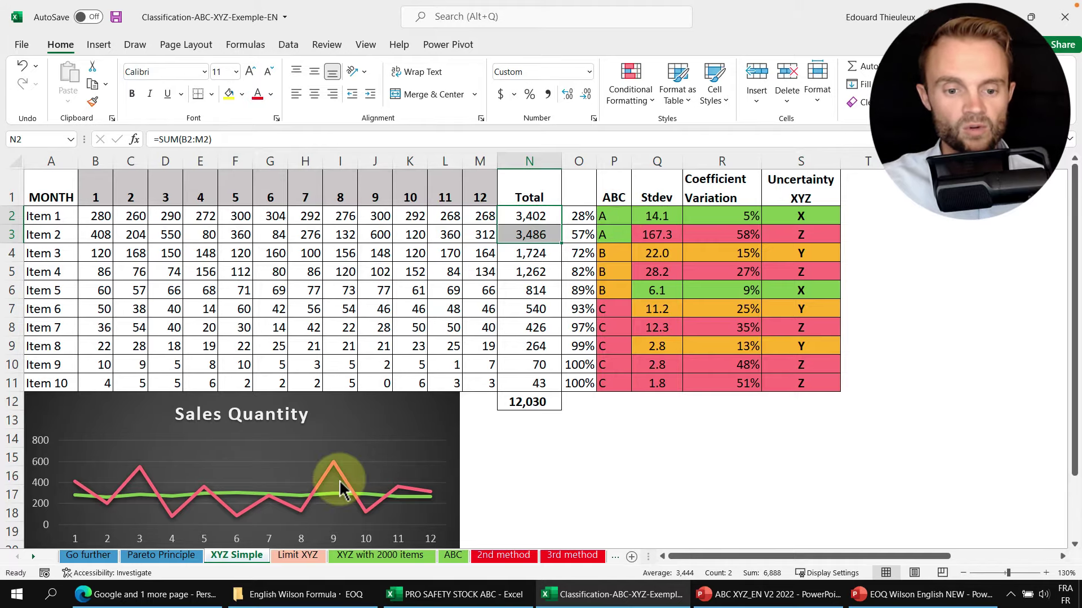
scroll(330, 456, "down", 1)
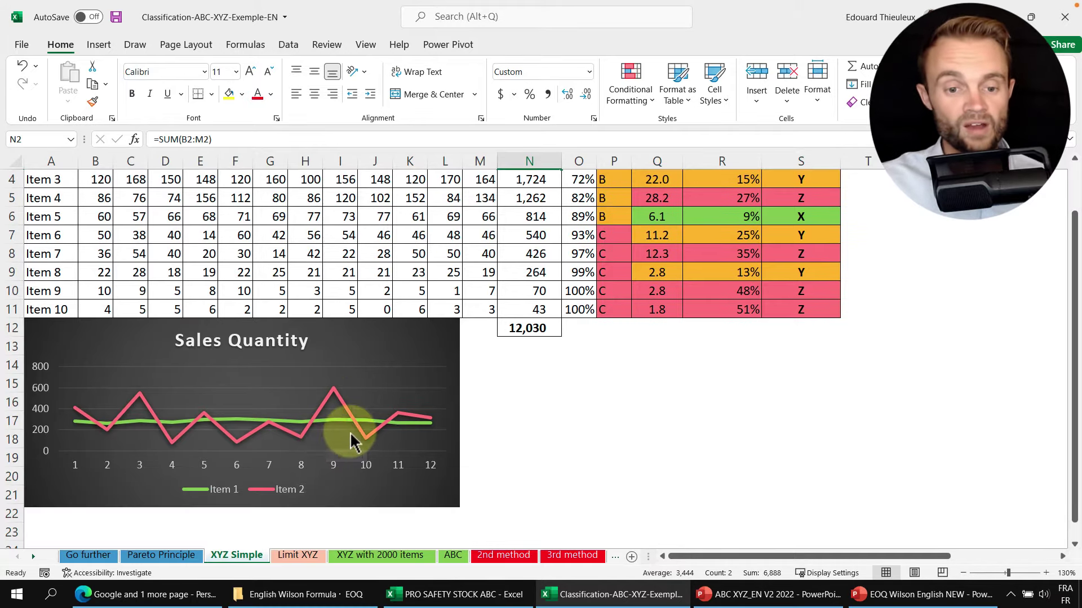
scroll(347, 440, "up", 1)
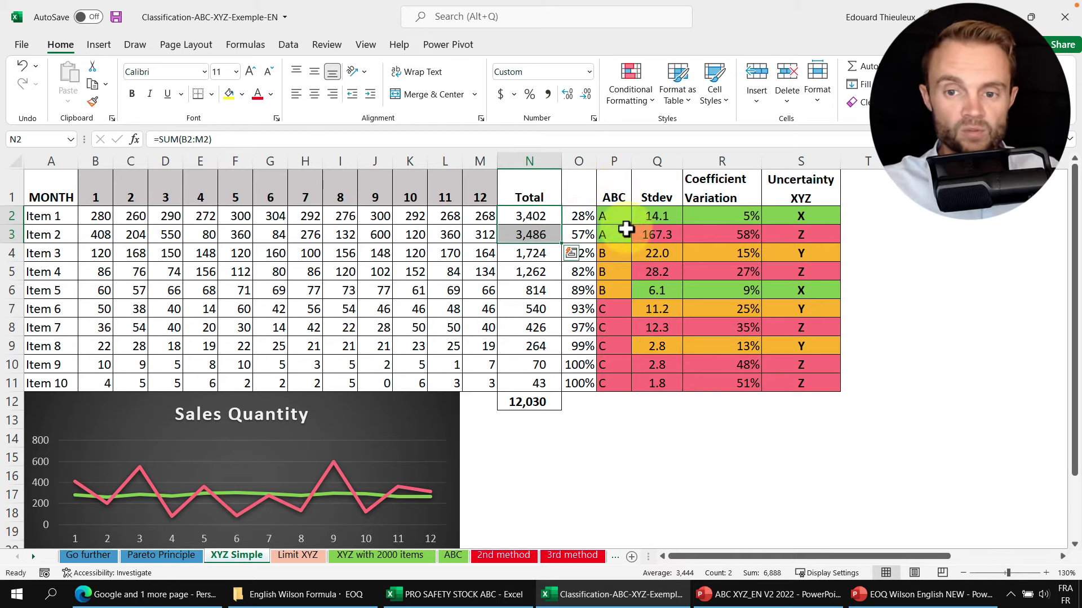
Review the cumulative percentages, ABC classes and sales totals of Item 1 and Item 2 on the XYZ Simple sheet
left_click_drag(586, 217, 589, 229)
left_click(618, 234)
left_click_drag(580, 188, 580, 402)
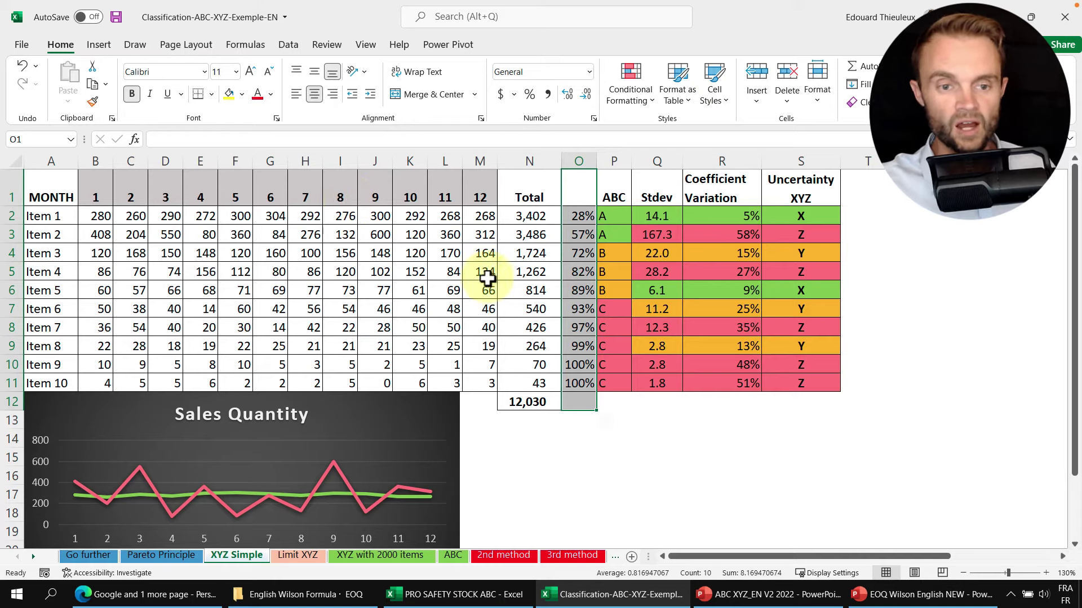
left_click(613, 228)
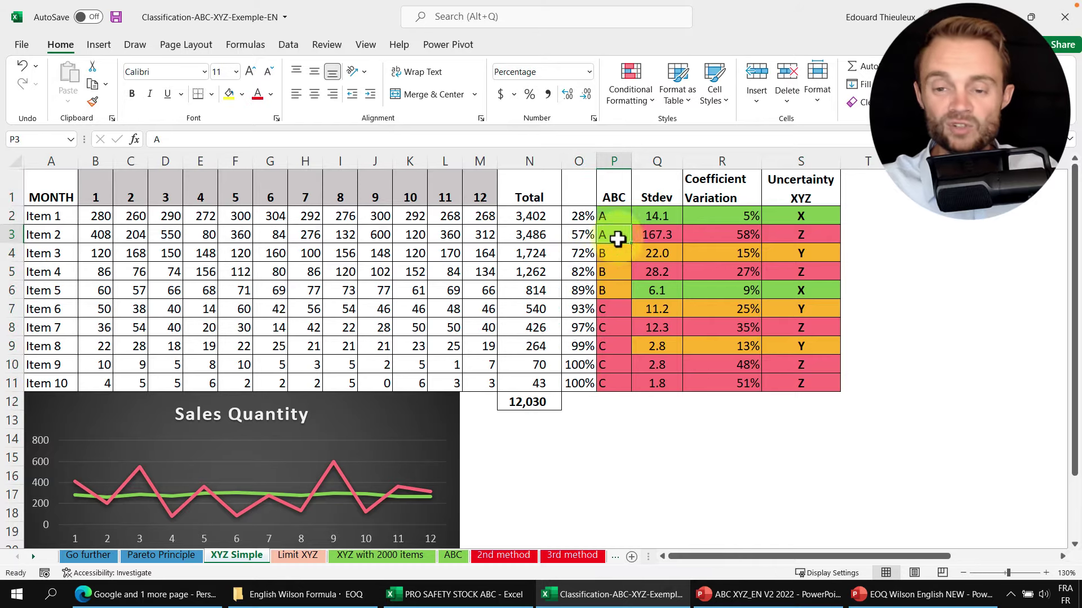
left_click_drag(631, 243, 552, 244)
left_click(533, 223)
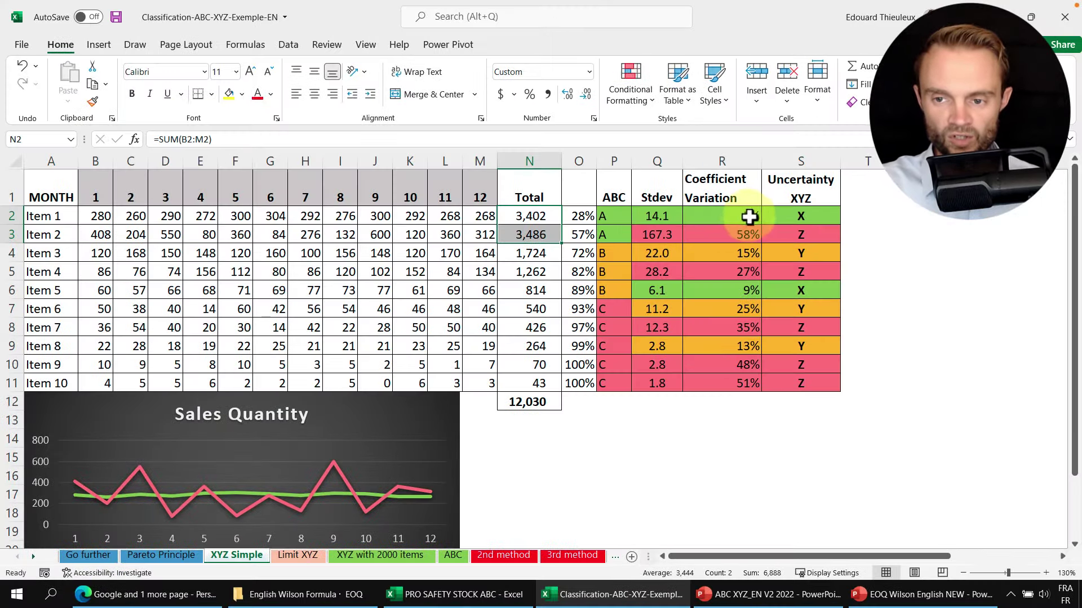
Inspect Item 1's standard deviation formula and check the average of its twelve monthly sales values, leaving the formula as it is
left_click(660, 219)
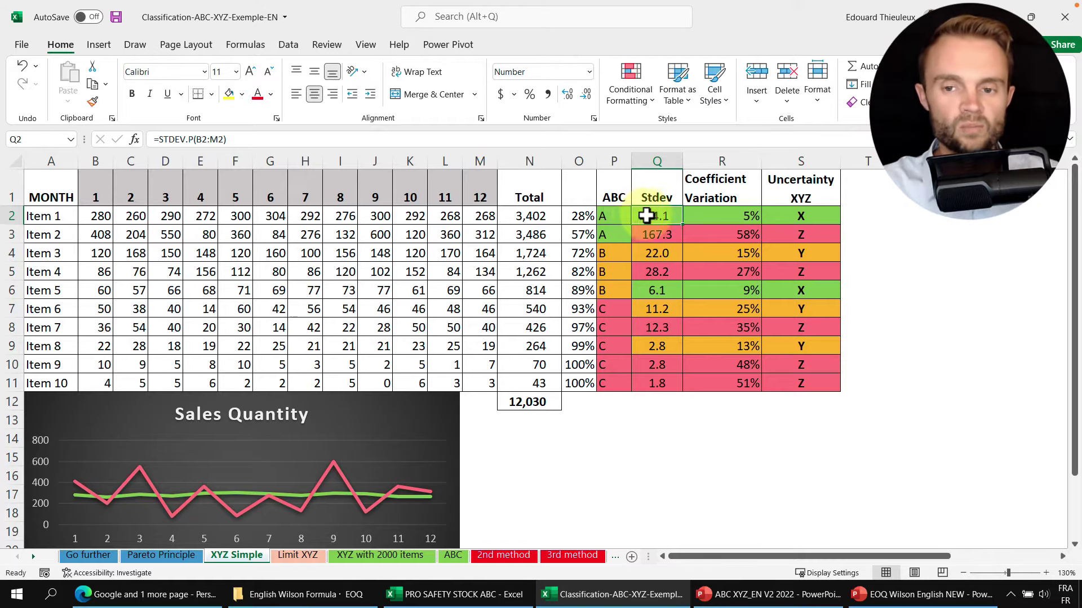
left_click_drag(644, 216, 657, 237)
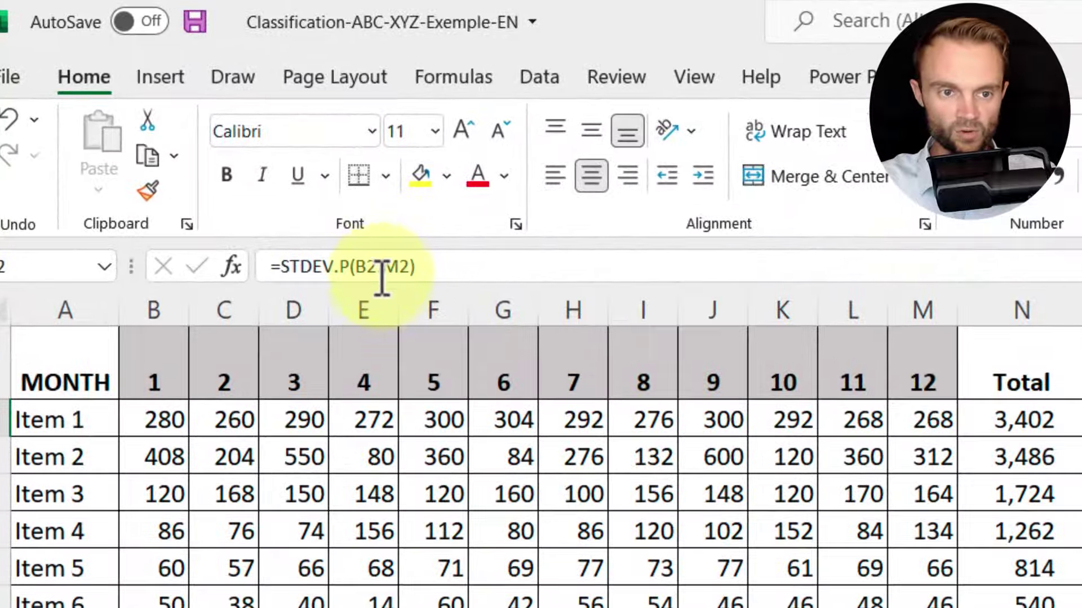
left_click(217, 146)
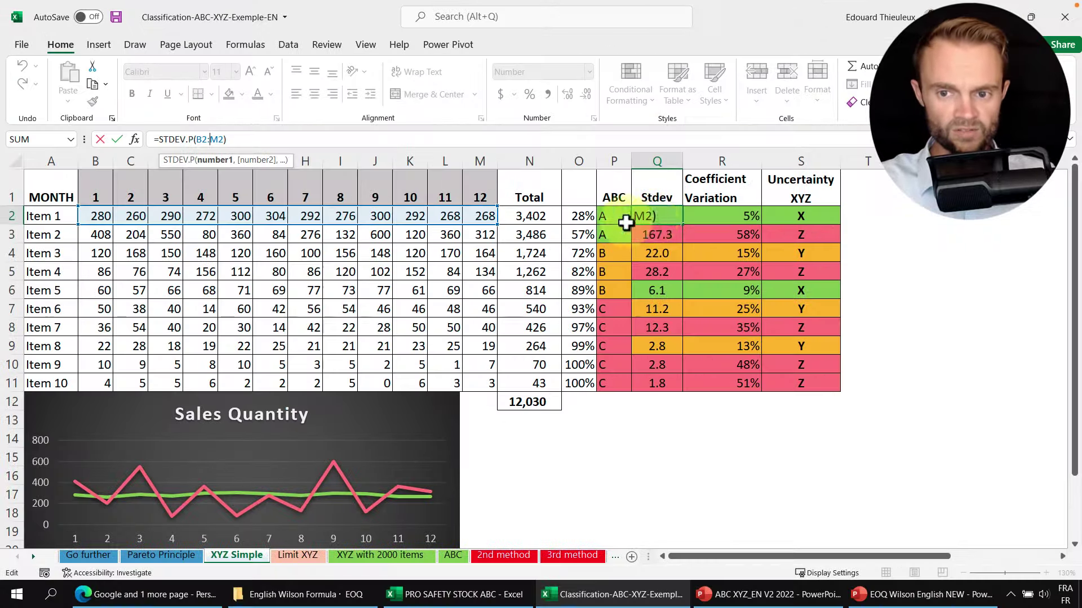
key("Escape")
left_click(627, 282)
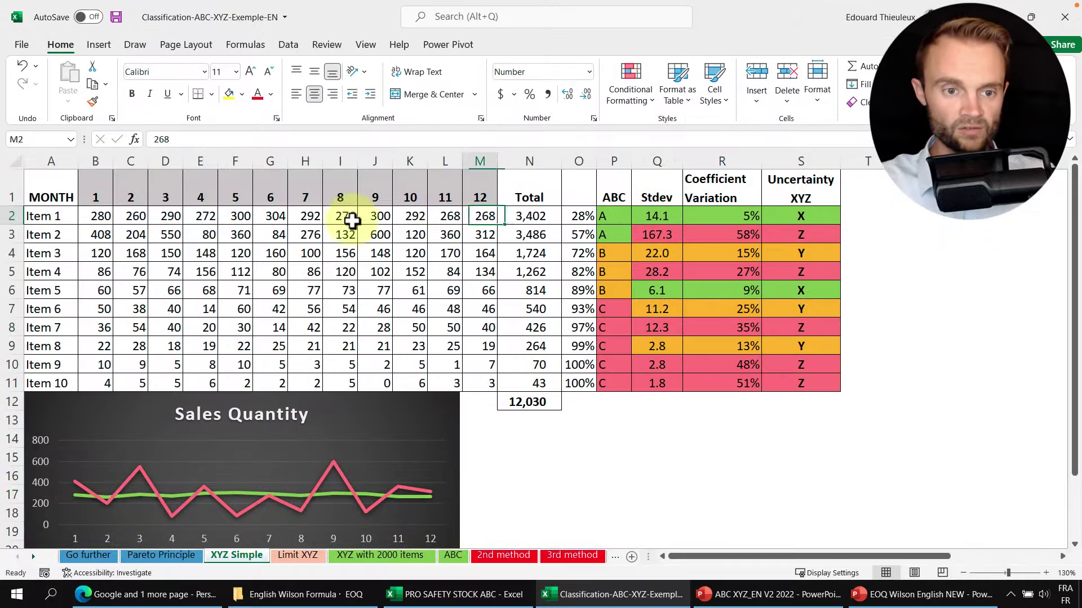
left_click_drag(352, 222, 92, 220)
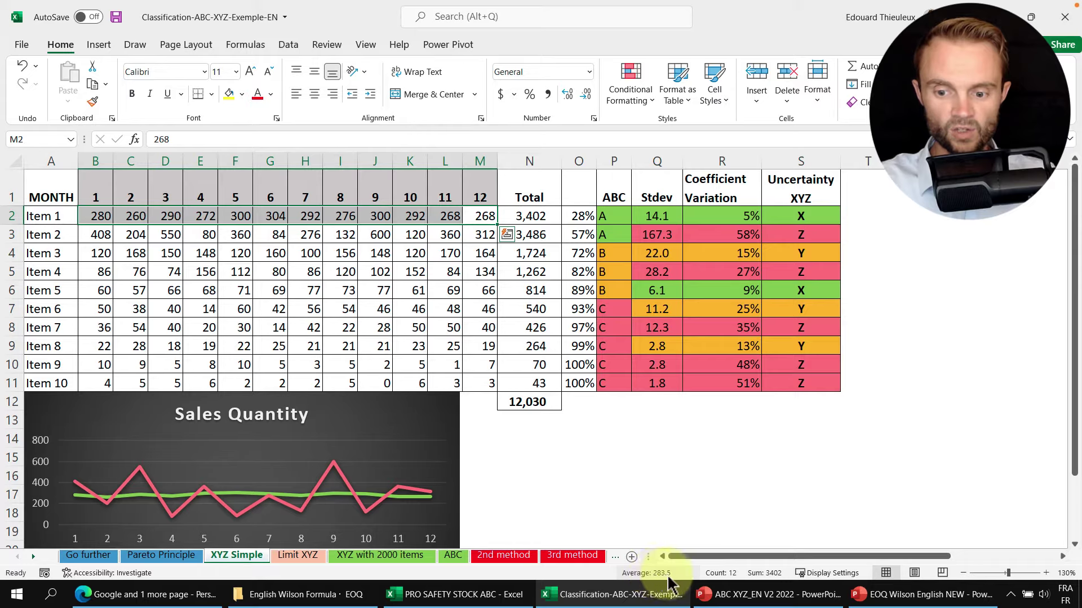
Inspect Item 2's standard deviation formula and compare both items' deviations with their lines in the sales chart
left_click(670, 237)
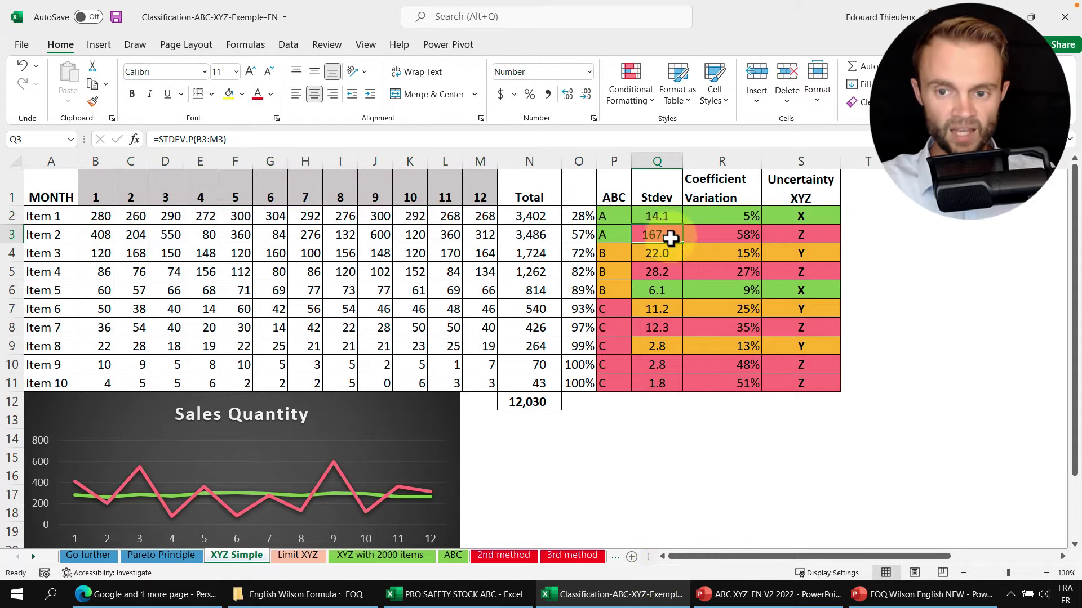
left_click(193, 139)
key("Escape")
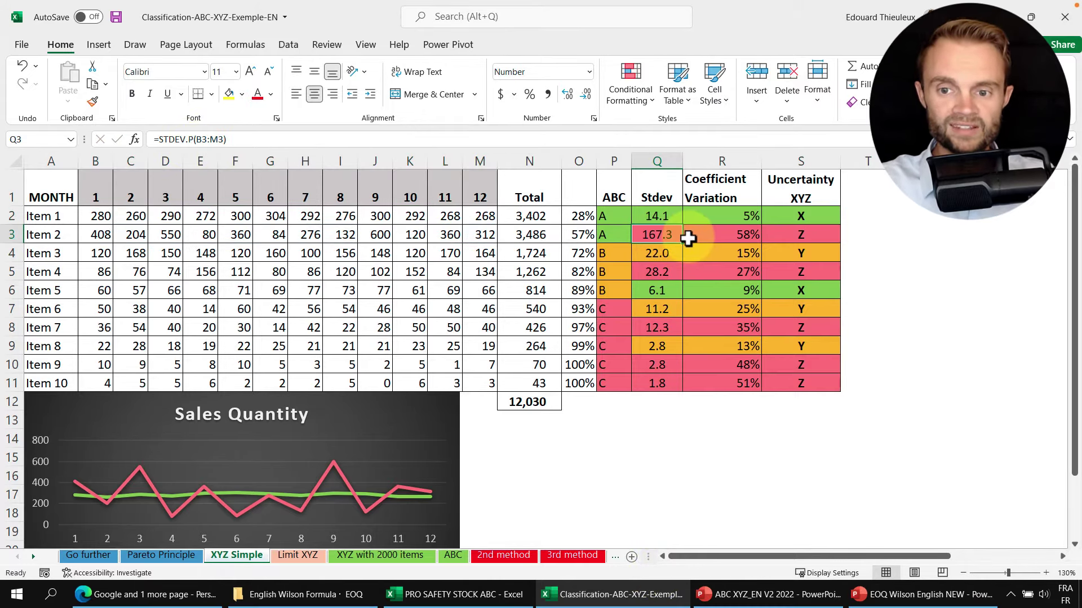
left_click_drag(648, 218, 647, 236)
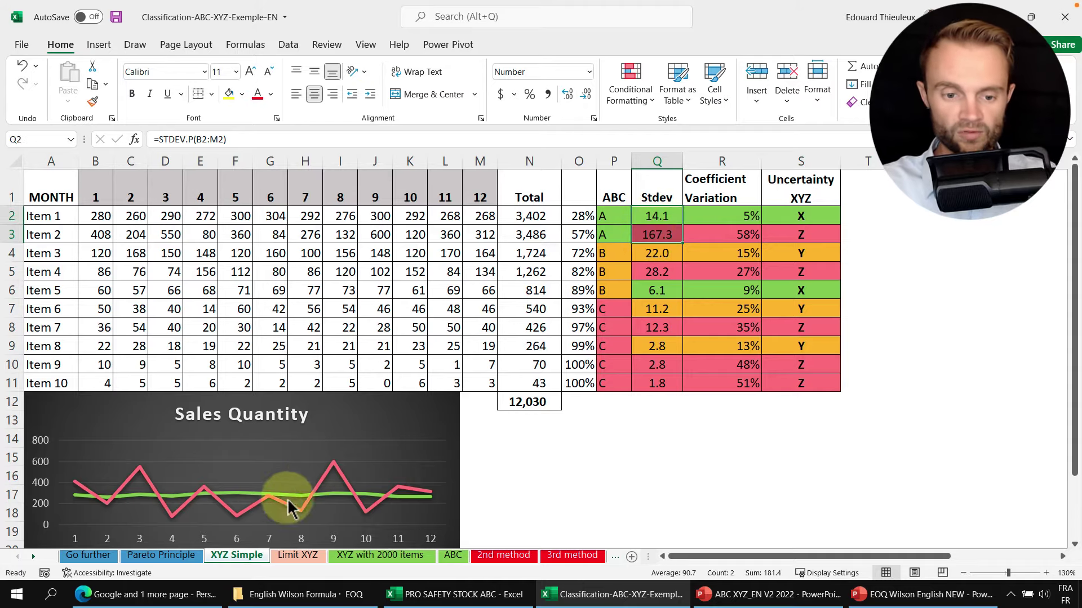
scroll(304, 496, "down", 2)
scroll(259, 492, "up", 1)
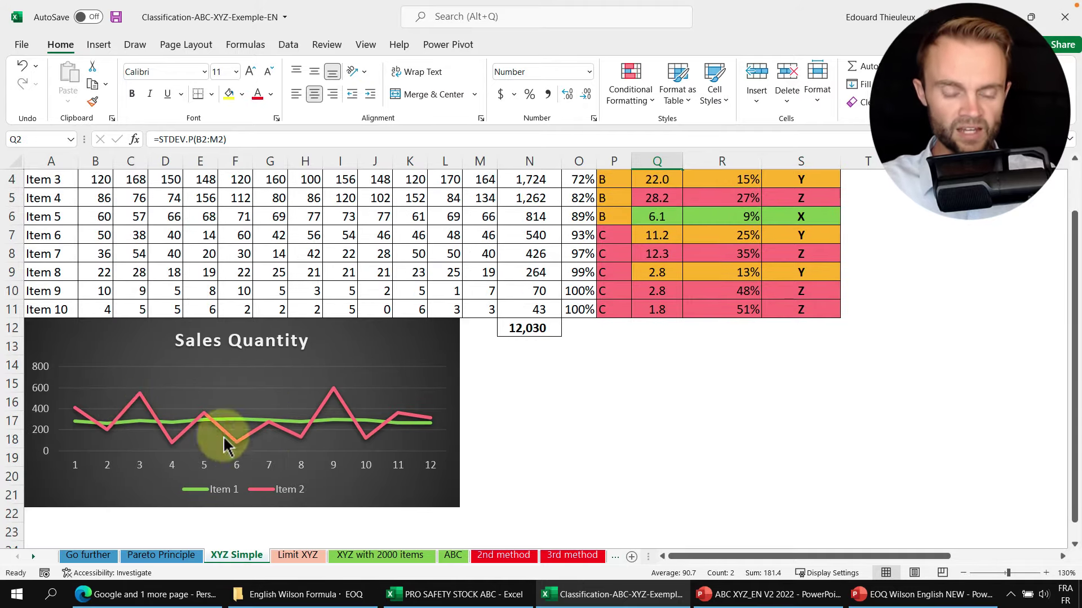
scroll(459, 401, "up", 1)
left_click_drag(652, 218, 657, 235)
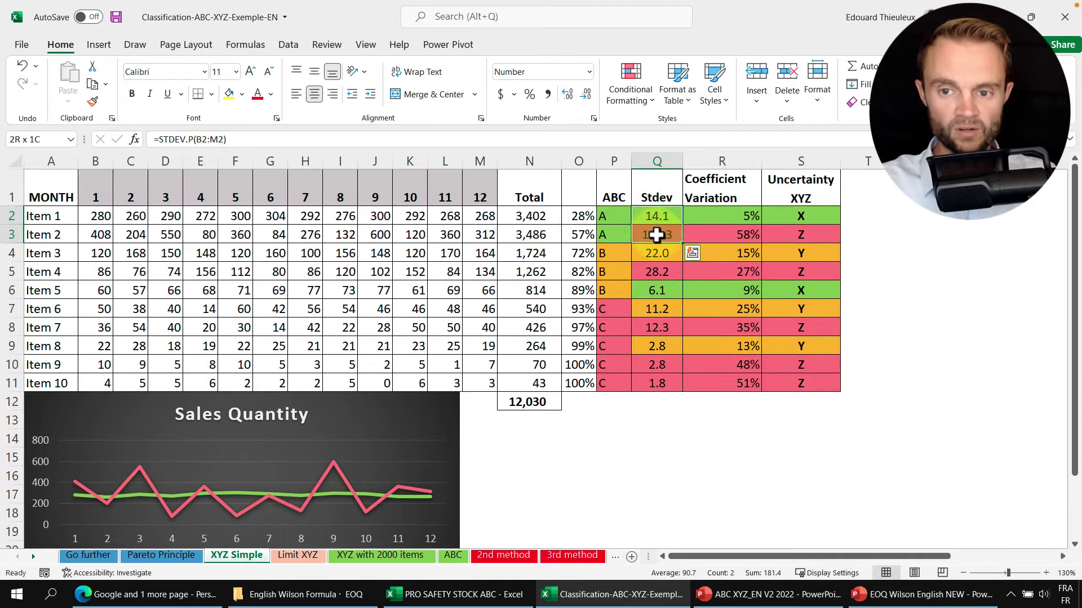
Examine Item 1's coefficient of variation formula, including its AVERAGE part, and compare the coefficients across the other items
left_click(722, 216)
left_click(186, 139)
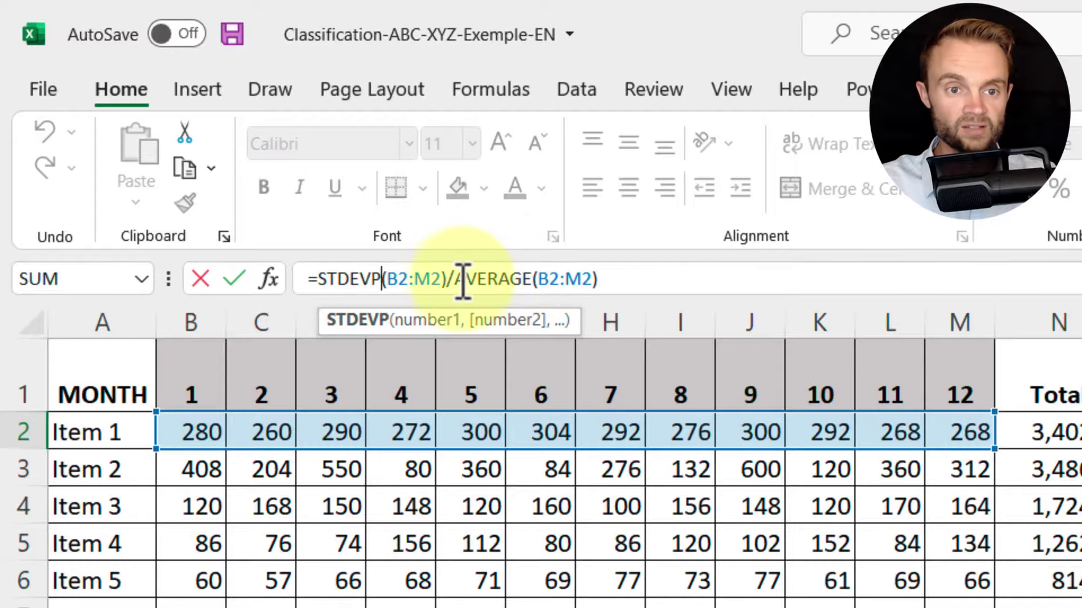
left_click_drag(454, 279, 640, 280)
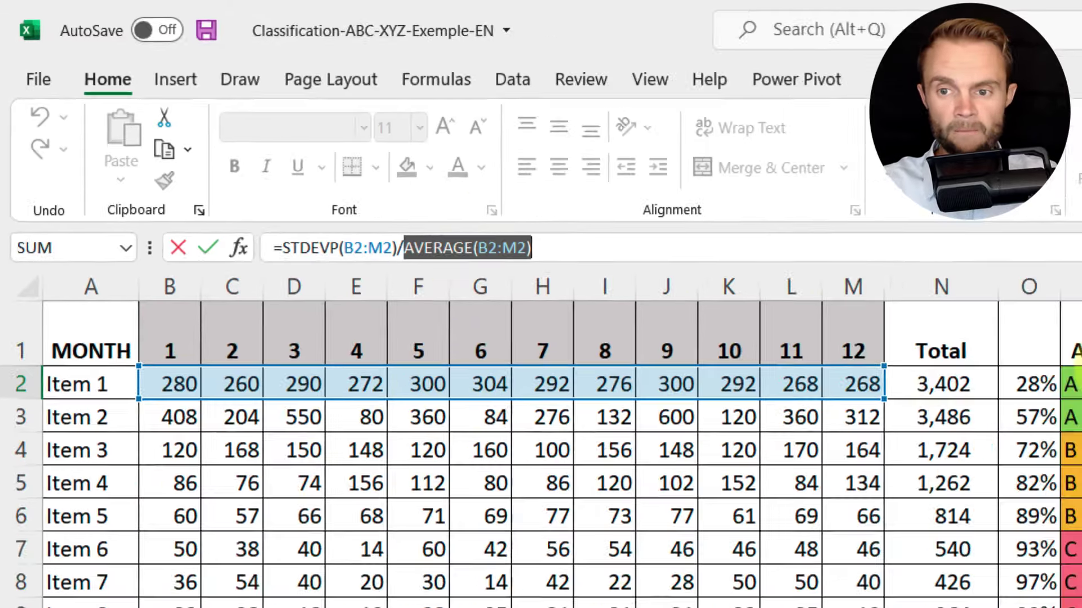
key("Escape")
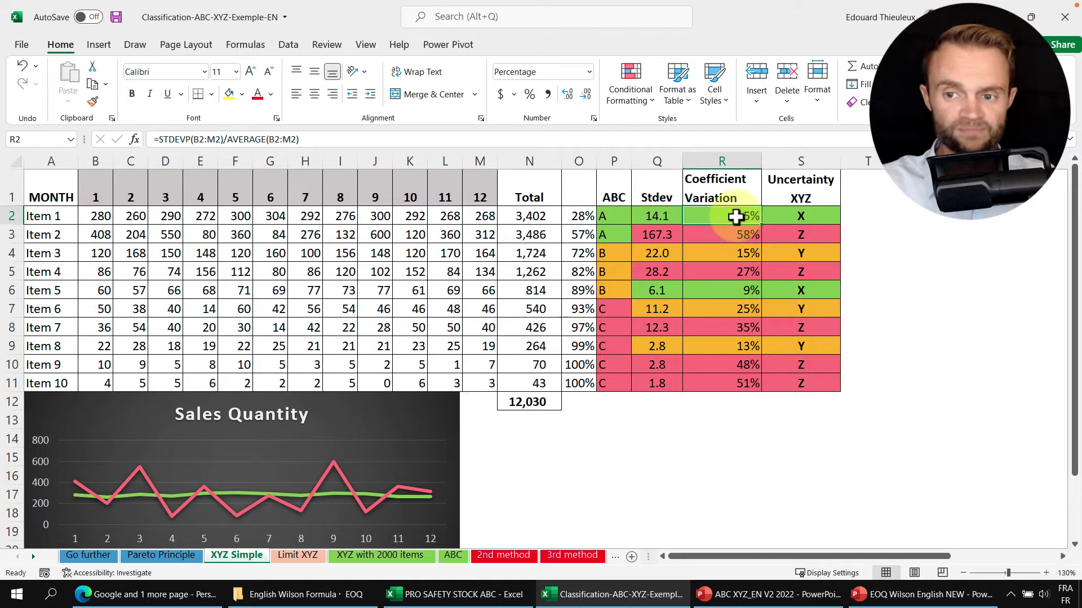
left_click(726, 235)
left_click_drag(731, 253, 738, 395)
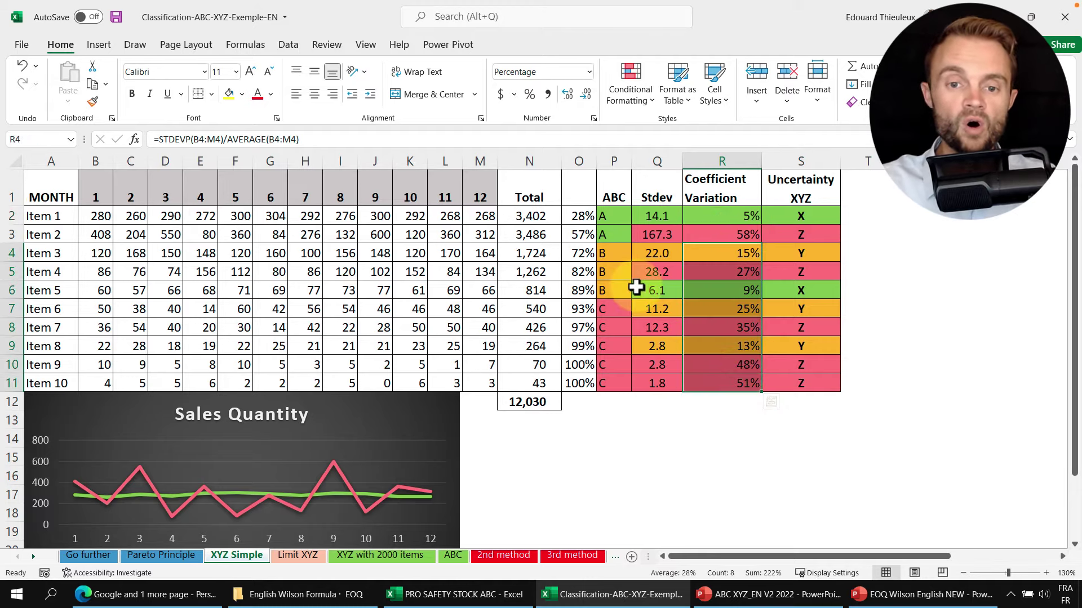
left_click(723, 217)
left_click_drag(722, 217, 723, 227)
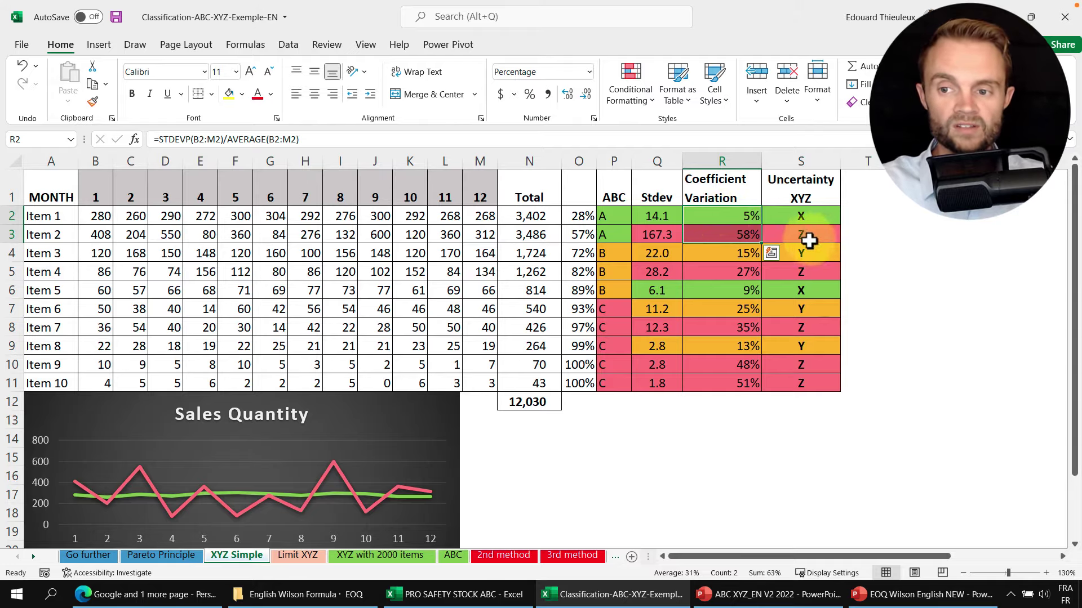
Examine the nested IF formula that assigns Item 1's XYZ class, without changing it
left_click(803, 216)
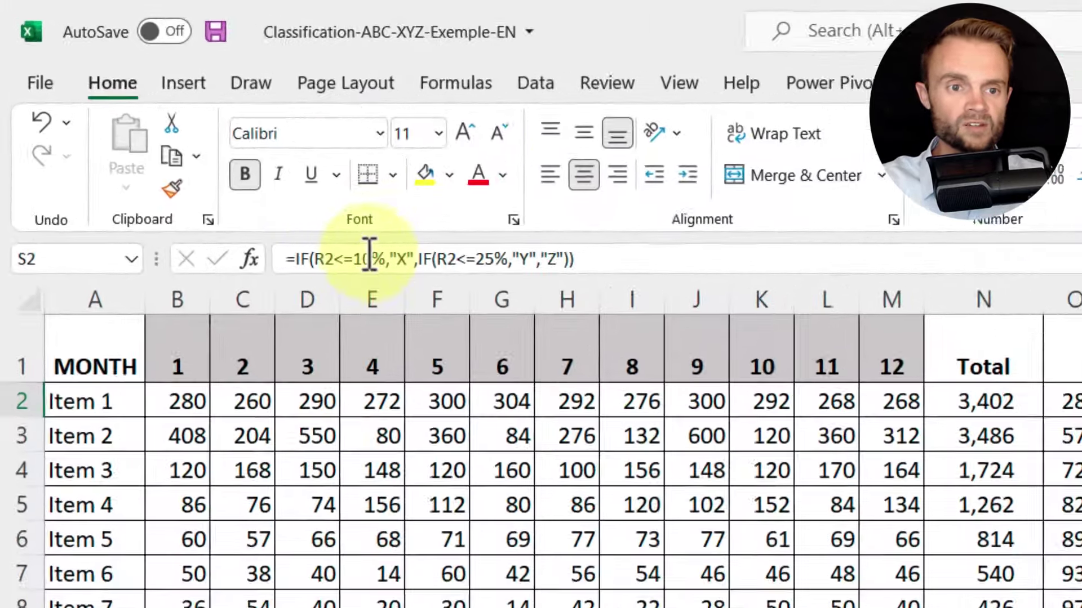
left_click(189, 139)
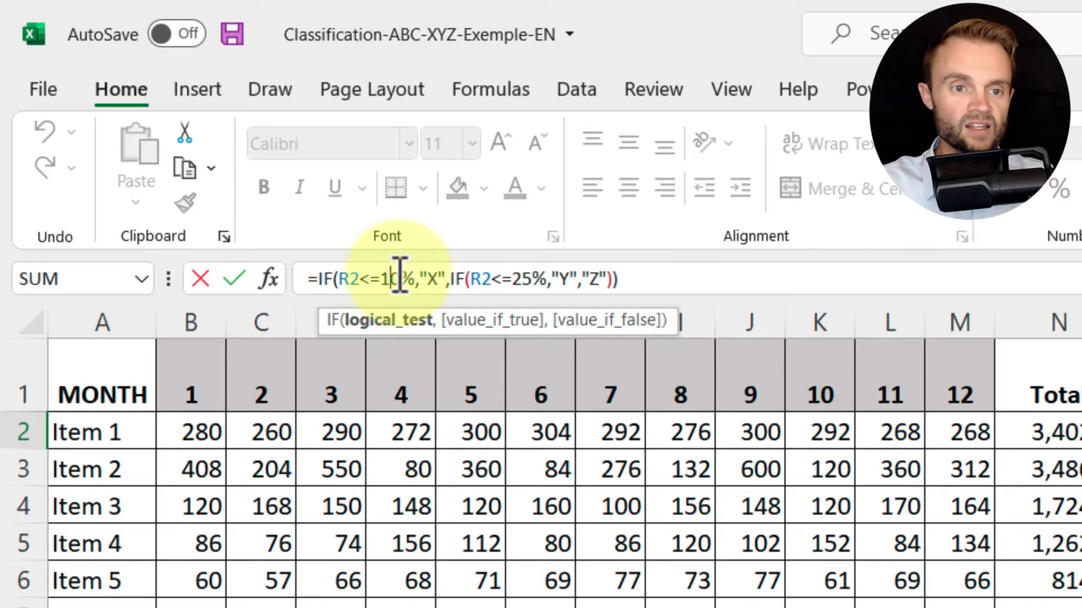
left_click(489, 279)
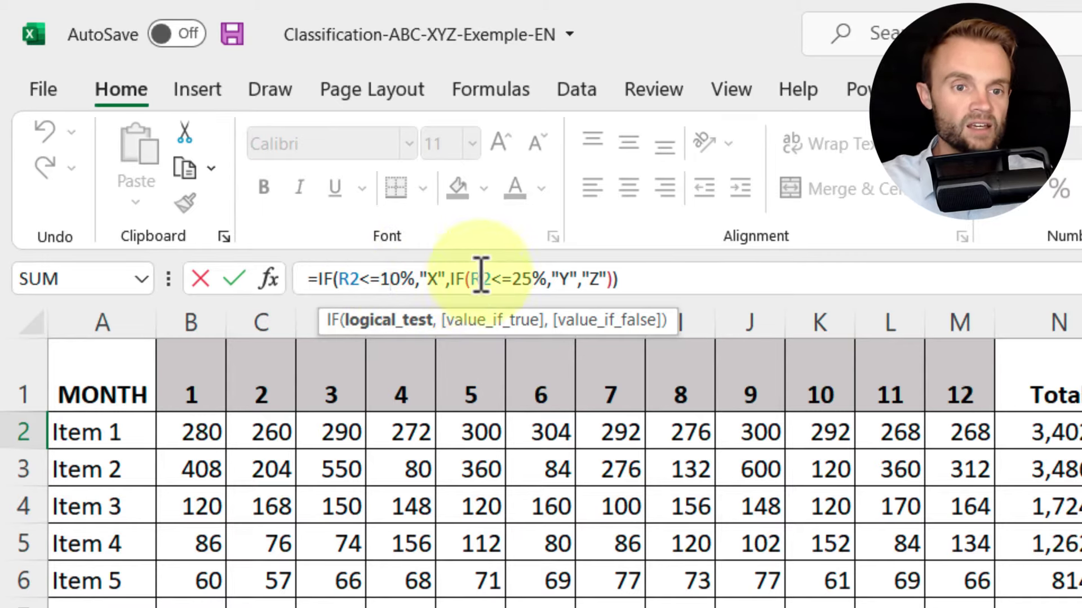
left_click_drag(318, 279, 569, 280)
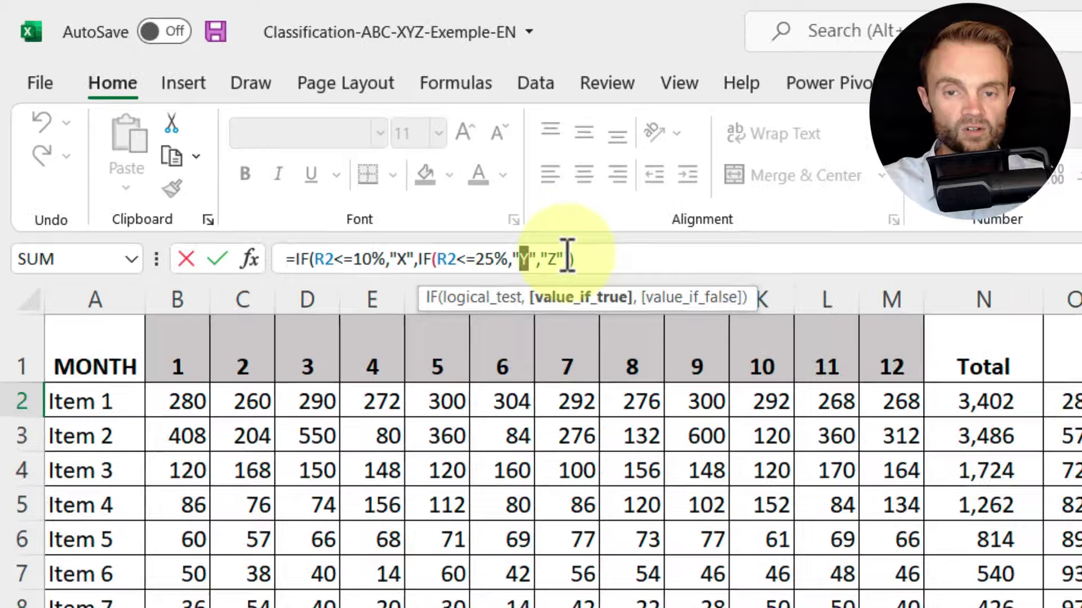
key("Escape")
Review the Uncertainty XYZ classes for all ten items, focusing on Item 1 and Item 2
left_click_drag(820, 220, 822, 383)
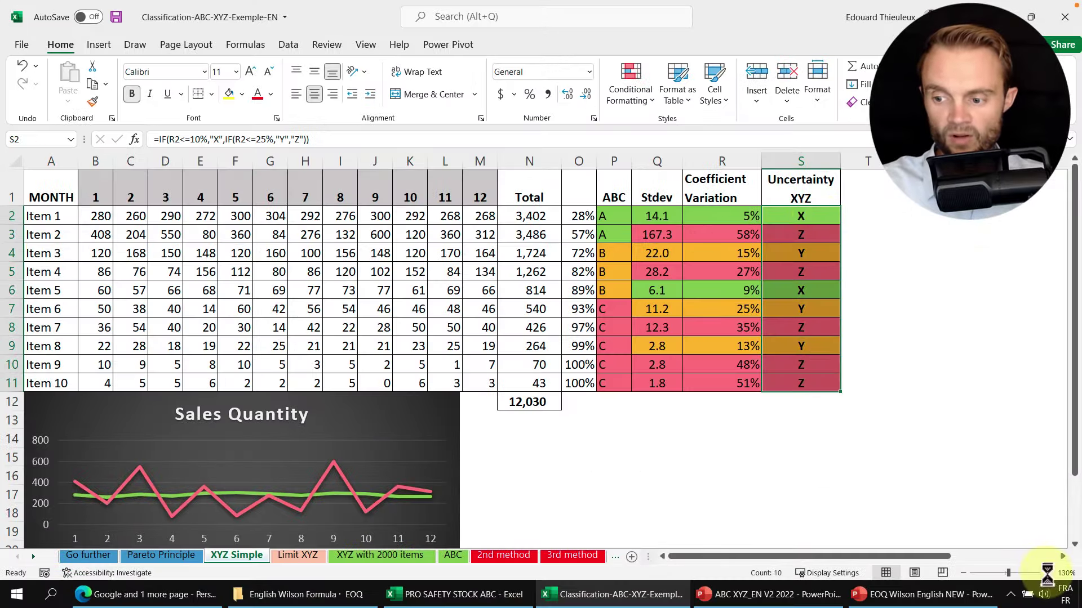
left_click(1046, 573)
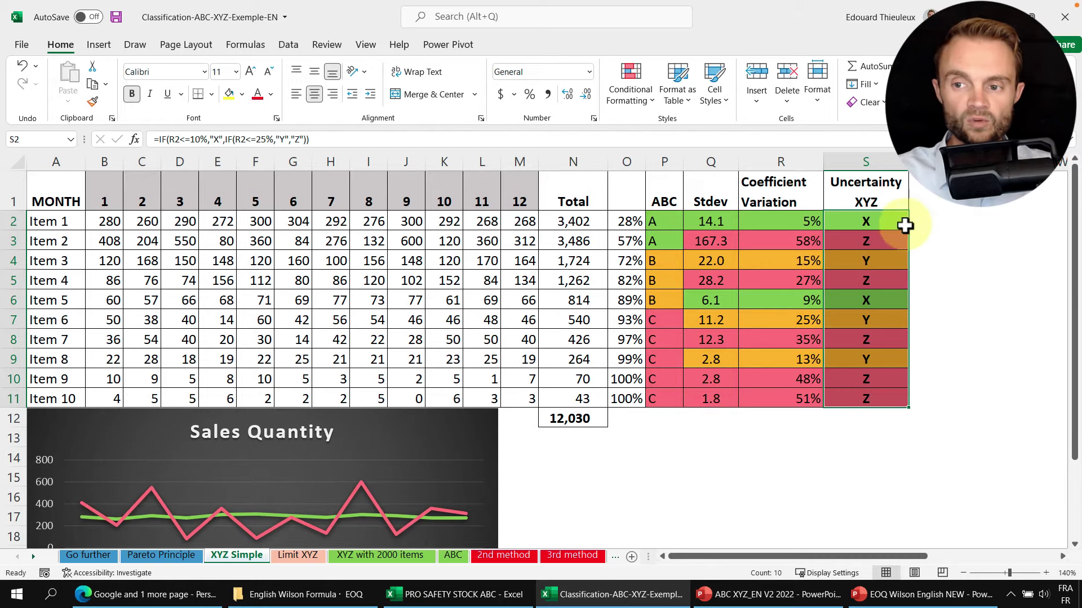
left_click(888, 221)
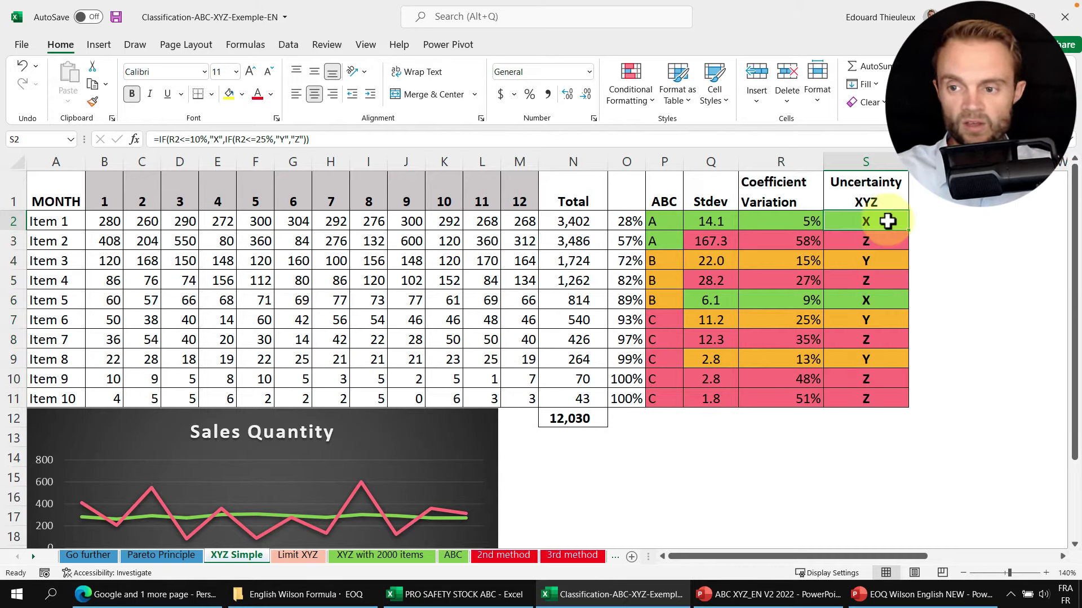
left_click(901, 241)
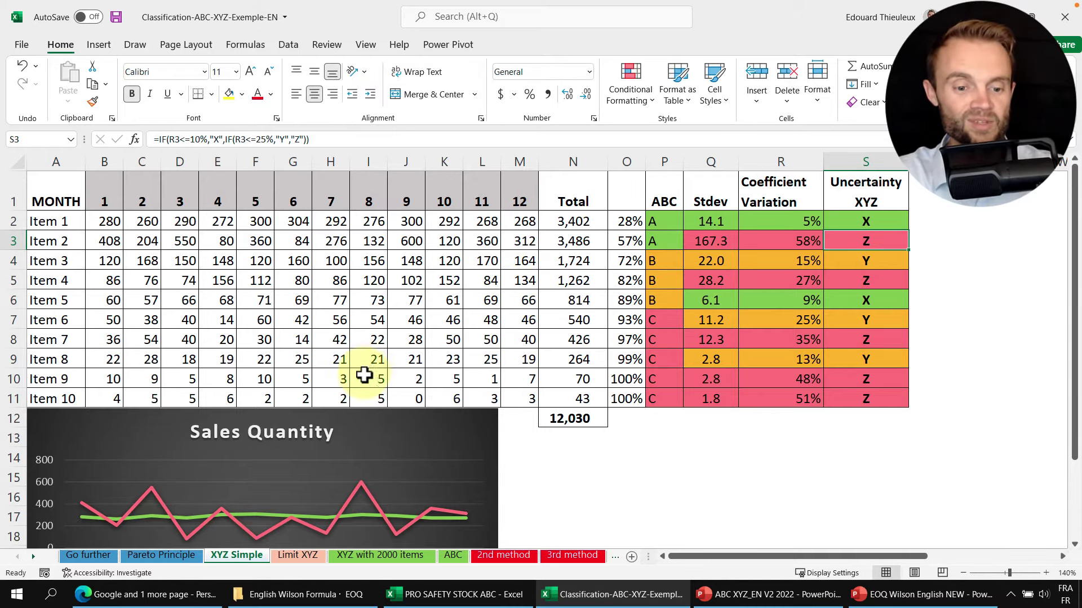
Open the XYZ with 2000 items sheet and look over its article list and ABC-XYZ matrices
left_click(360, 555)
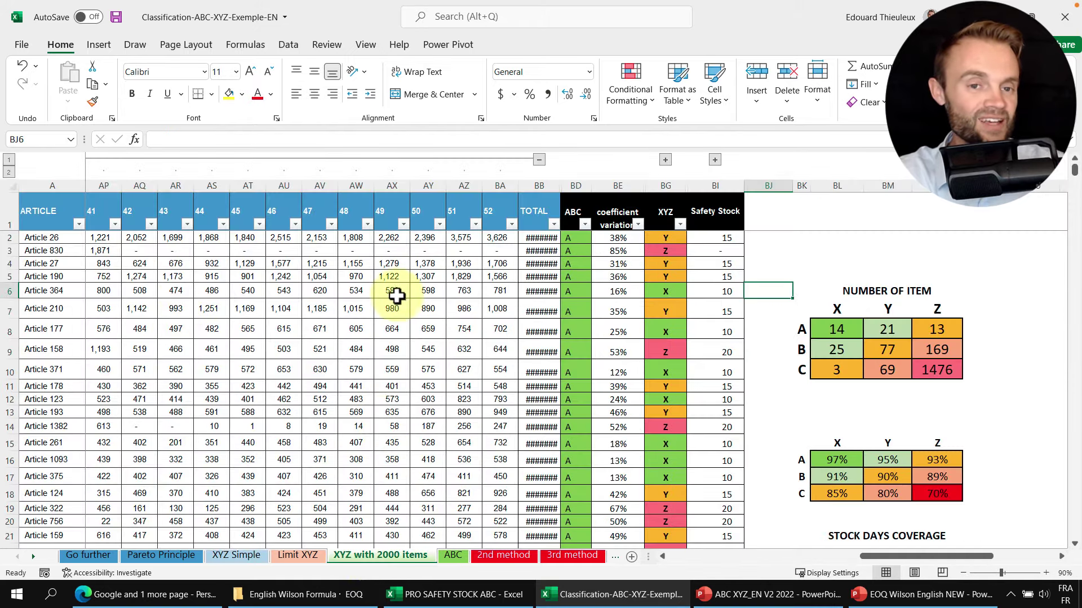
scroll(416, 328, "down", 5)
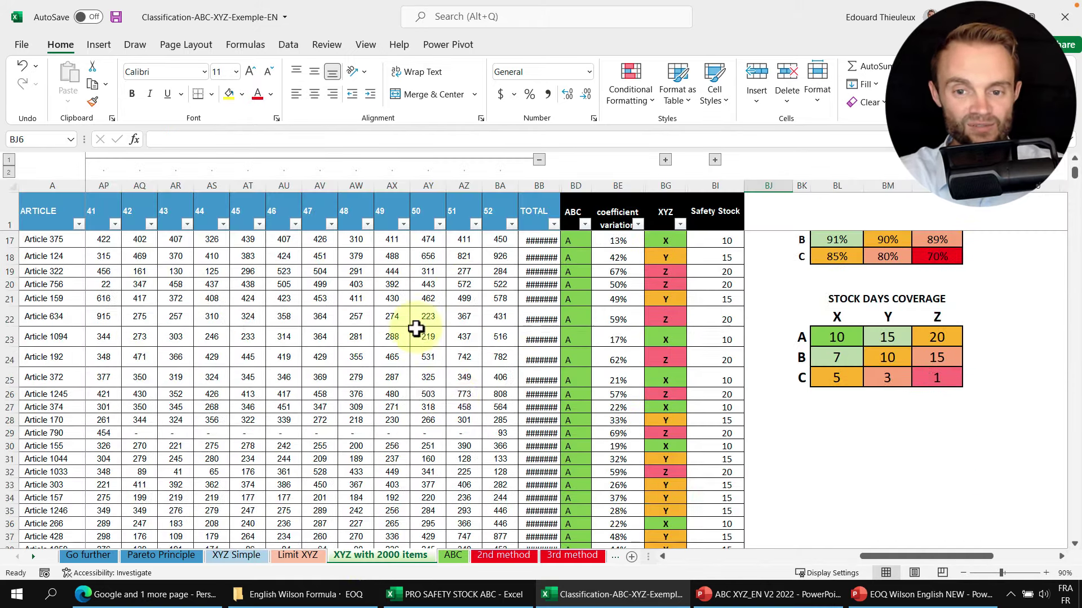
scroll(451, 400, "up", 5)
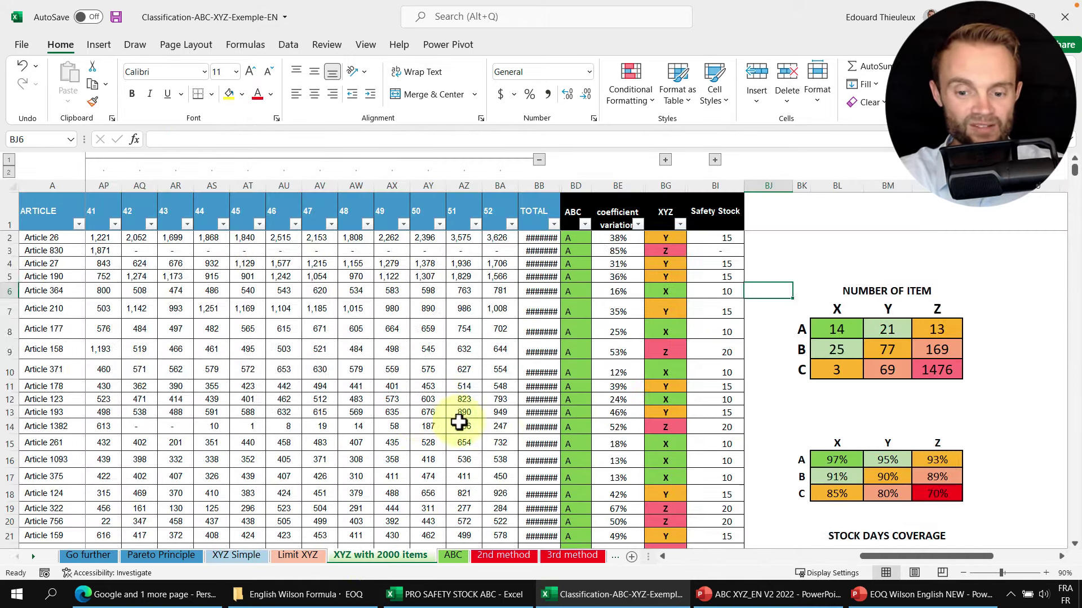
View the EOQ and safety stock columns in the PRO SAFETY STOCK ABC workbook's BASE sheet, and return to the Classification-ABC-XYZ-Exemple-EN workbook
left_click(451, 595)
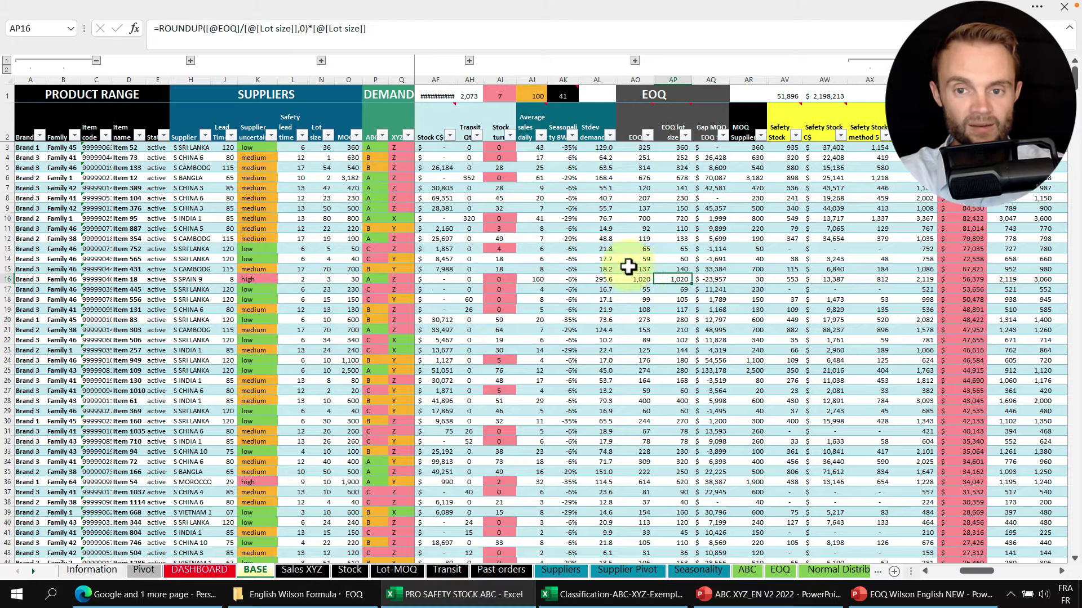
mouse_move(977, 570)
left_mouse_down()
mouse_move(1010, 572)
mouse_move(993, 573)
left_mouse_up()
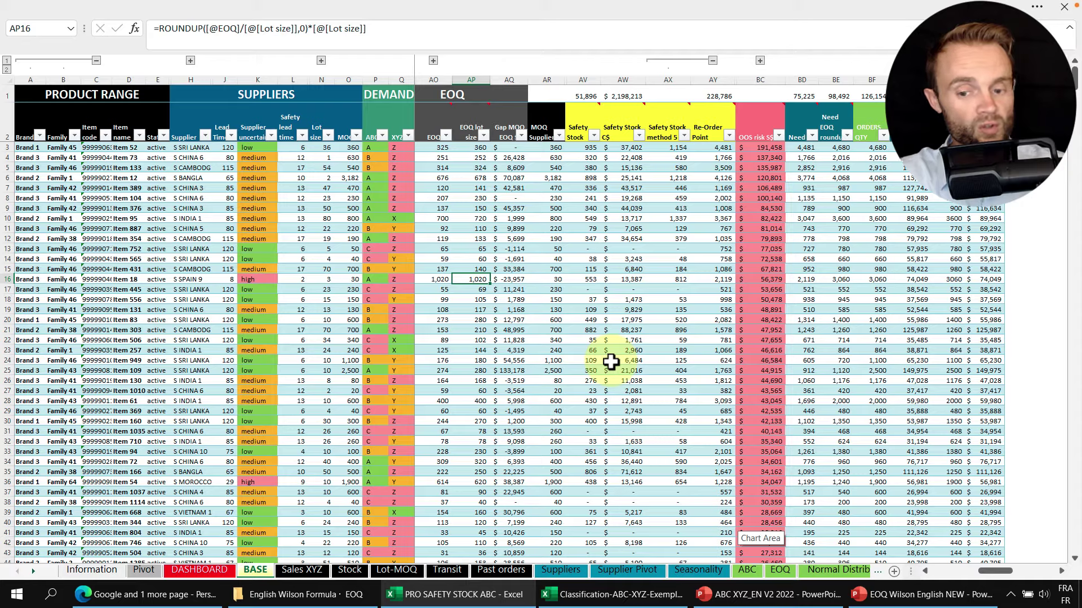
left_click(642, 598)
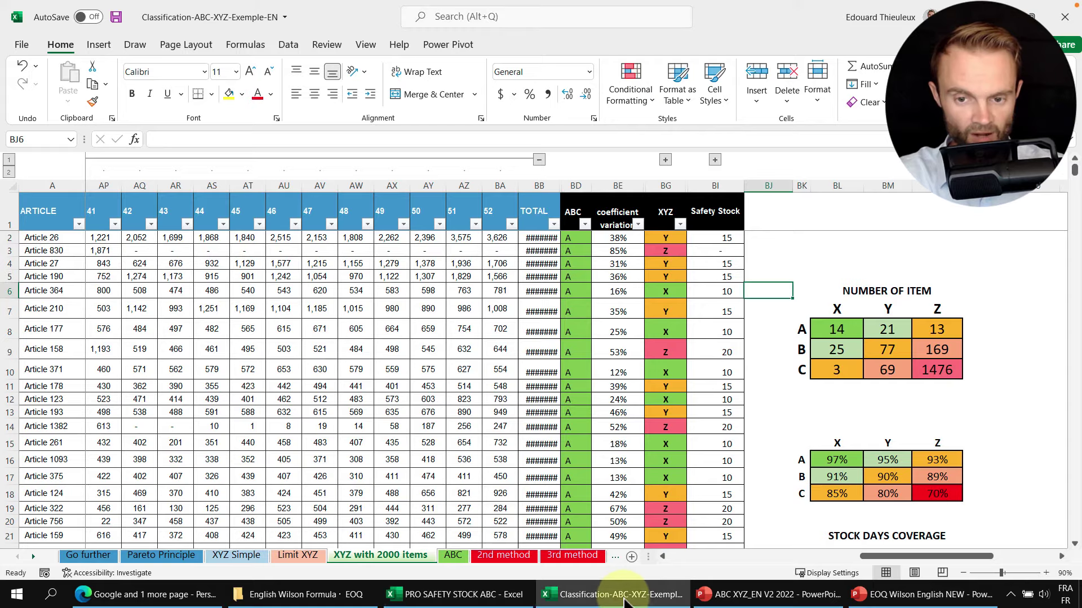
Open the Limit XYZ sheet and compare the 12-month sales curves and coefficients of variation of its two items
left_click(297, 555)
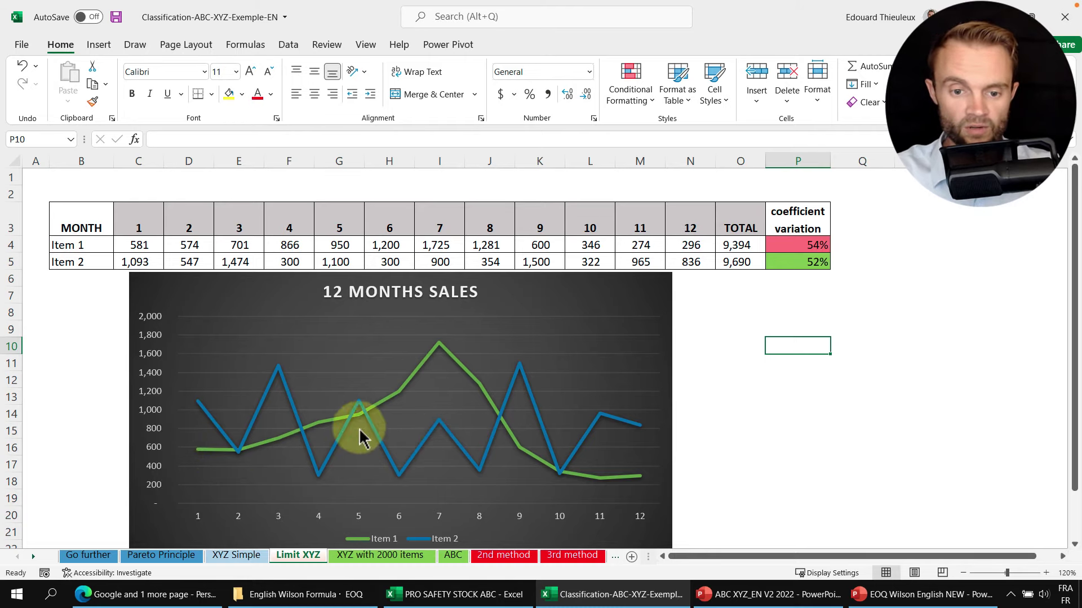
mouse_move(443, 352)
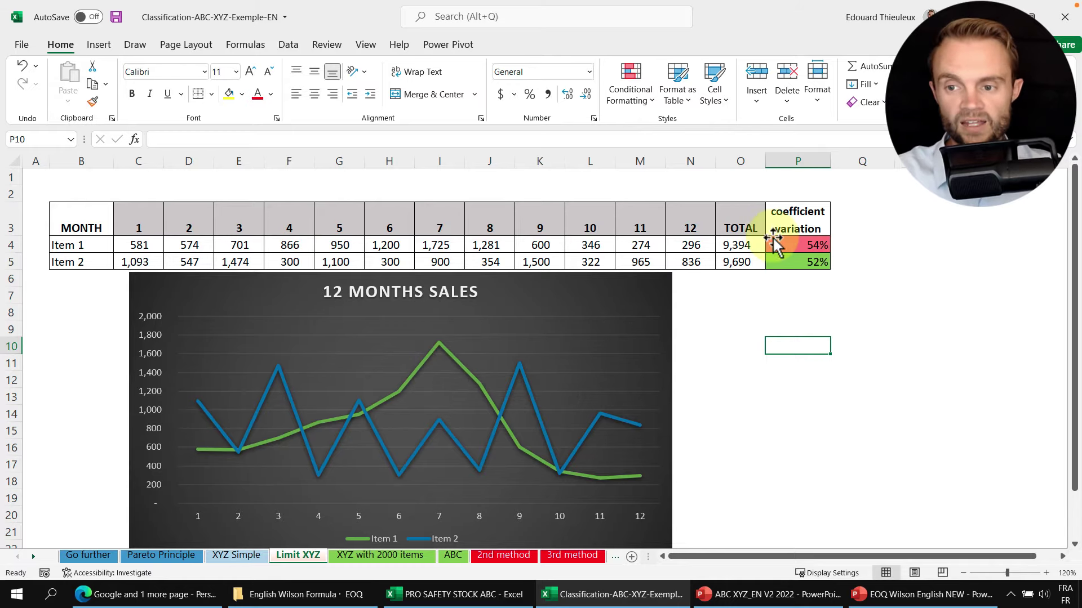
left_click(805, 244)
left_click_drag(810, 250, 806, 260)
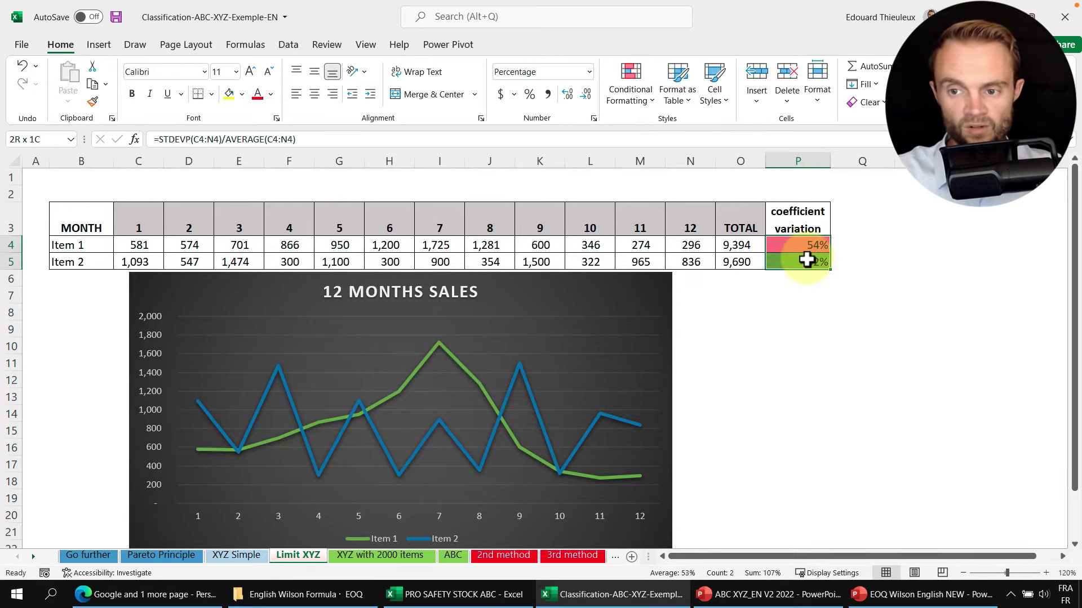